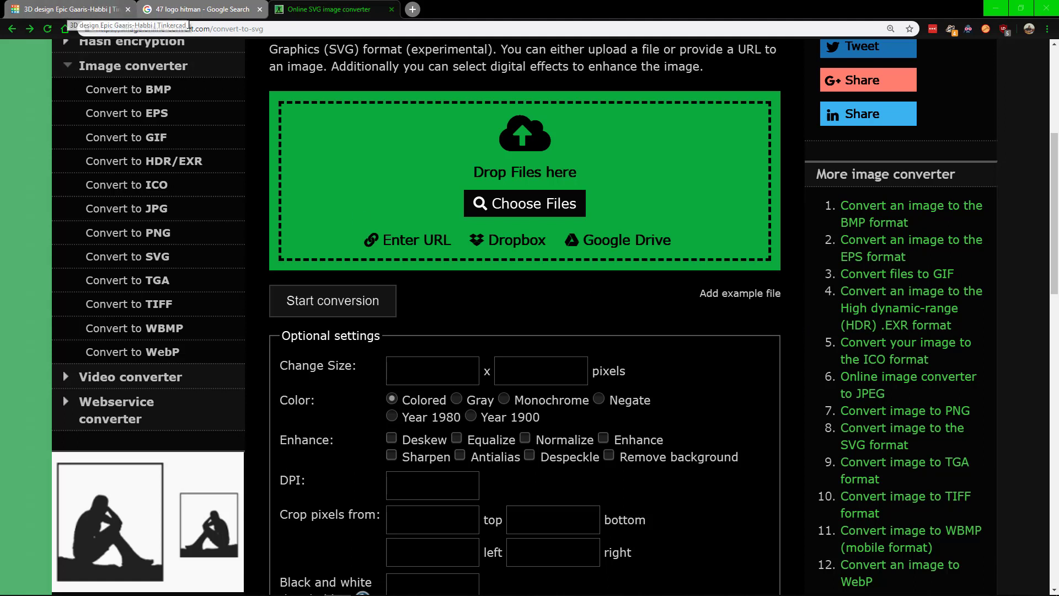
Switch to the '47 logo hitman' search tab to show the 640 × 450 Hitman Insignia preview.
left_click(218, 19)
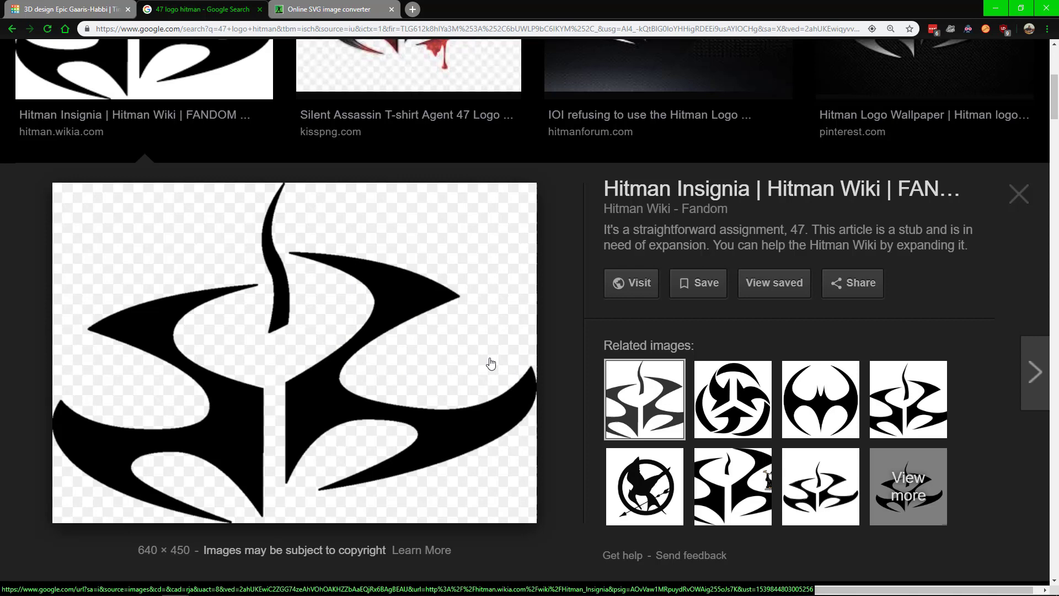
Copy the image address of the Hitman Wiki's Hitman Insignia logo from the enlarged preview.
scroll(353, 298, "up", 4)
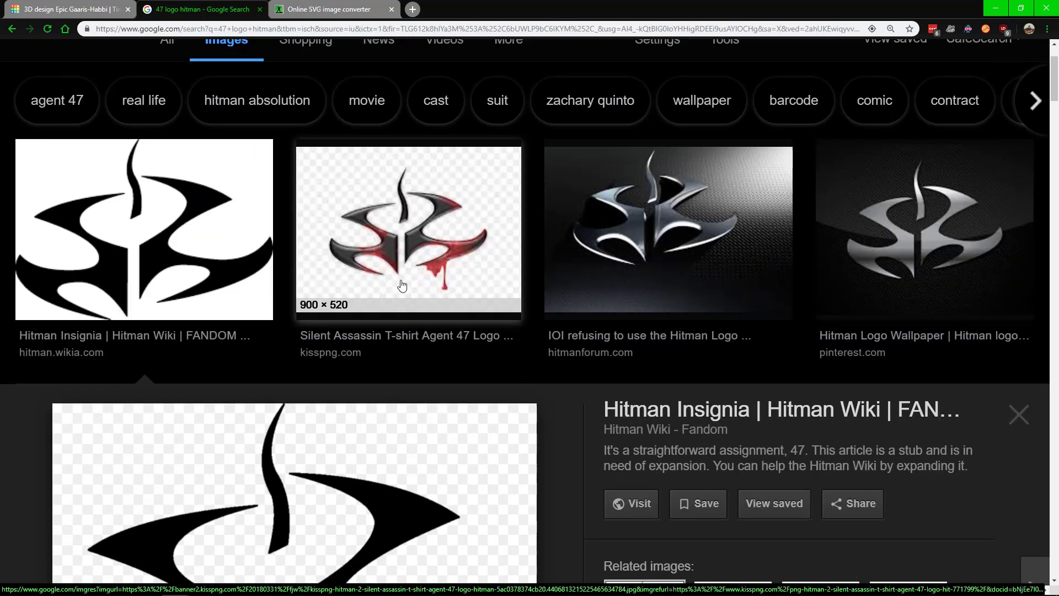
scroll(428, 298, "down", 3)
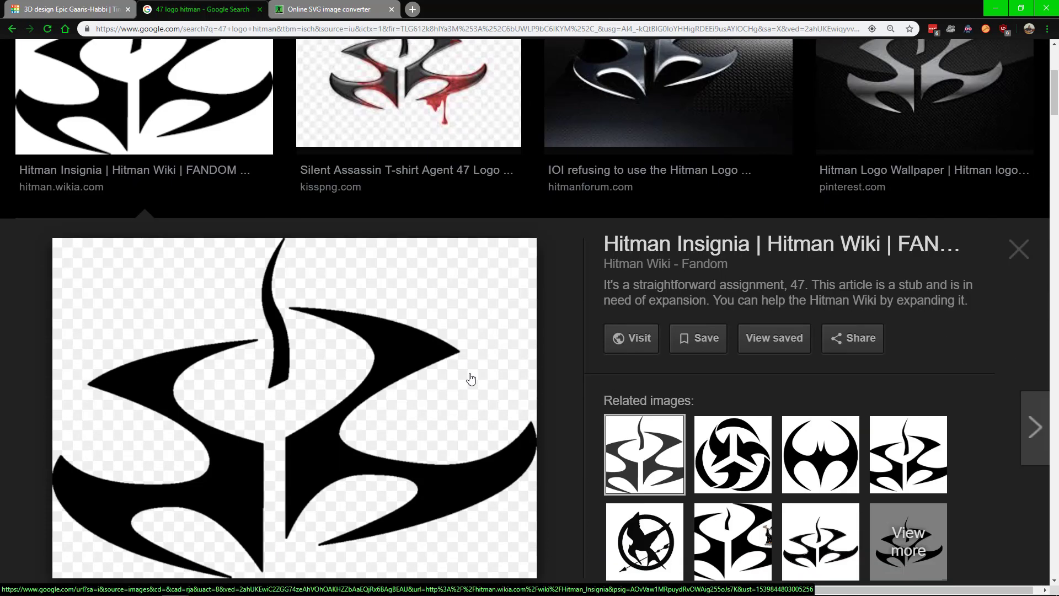
scroll(440, 370, "down", 2)
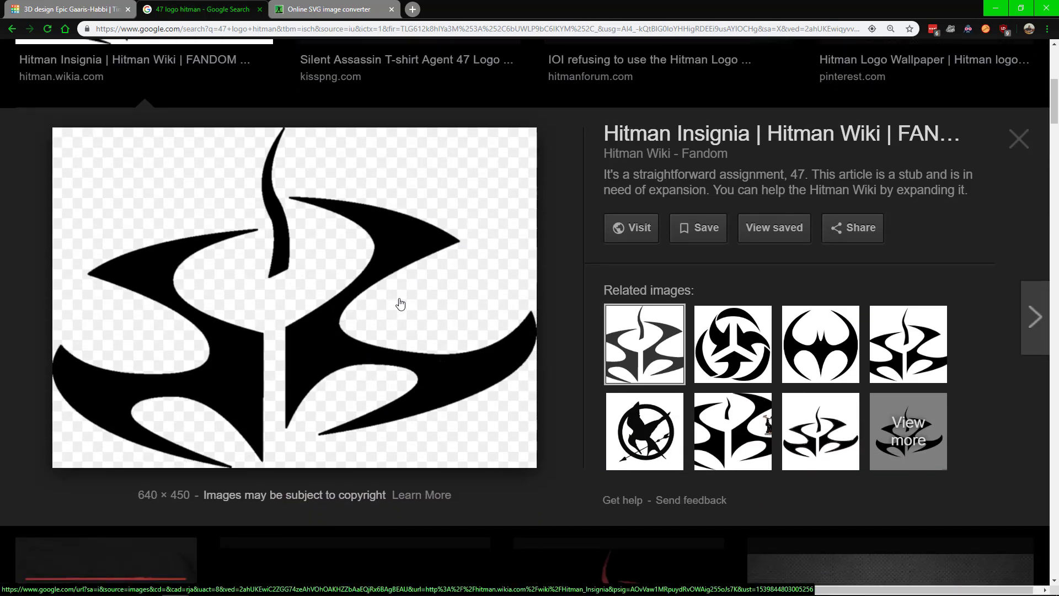
right_click(357, 271)
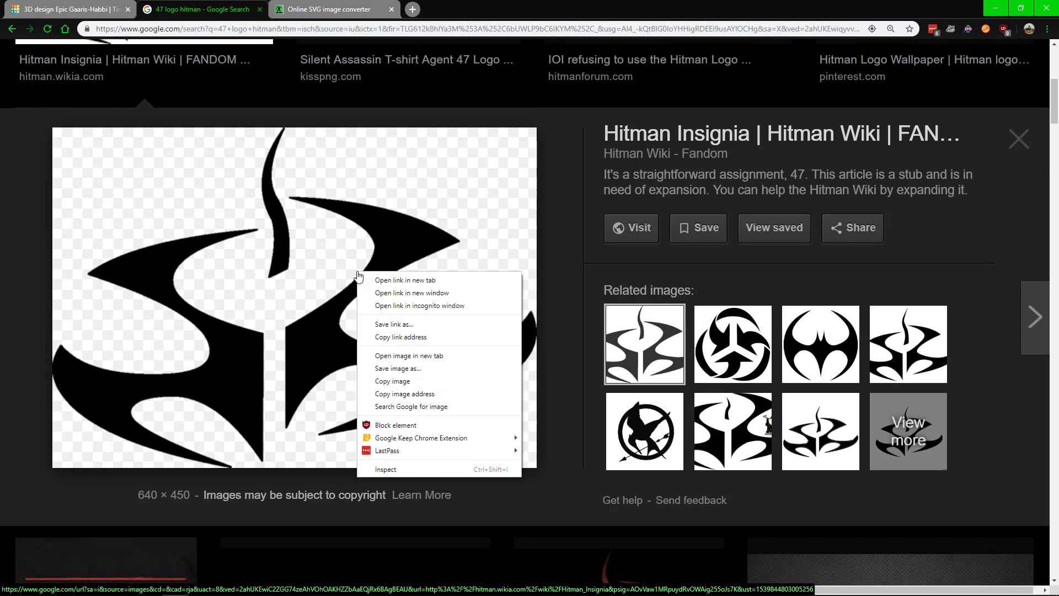
left_click(424, 395)
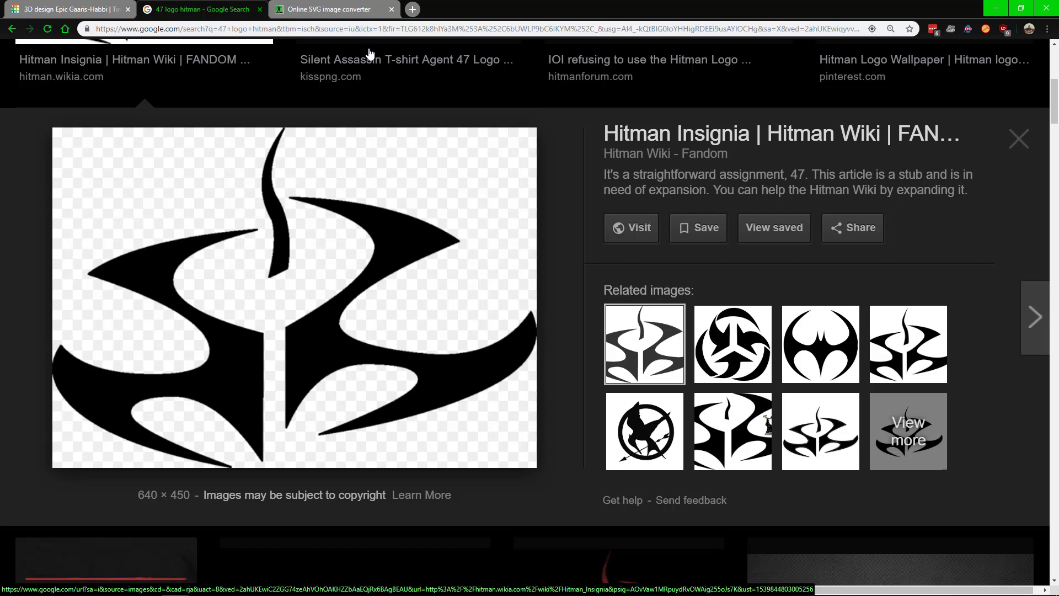
Paste the Hitman_insignia_V.png address into Online-Convert's URL input and add it for SVG conversion.
left_click(326, 6)
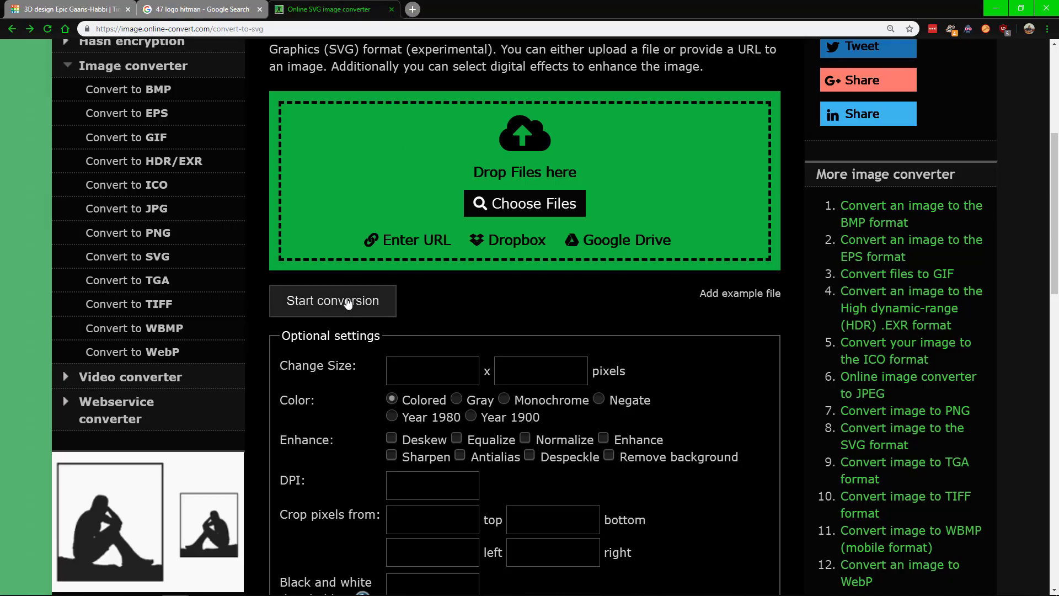
left_click(426, 251)
right_click(382, 316)
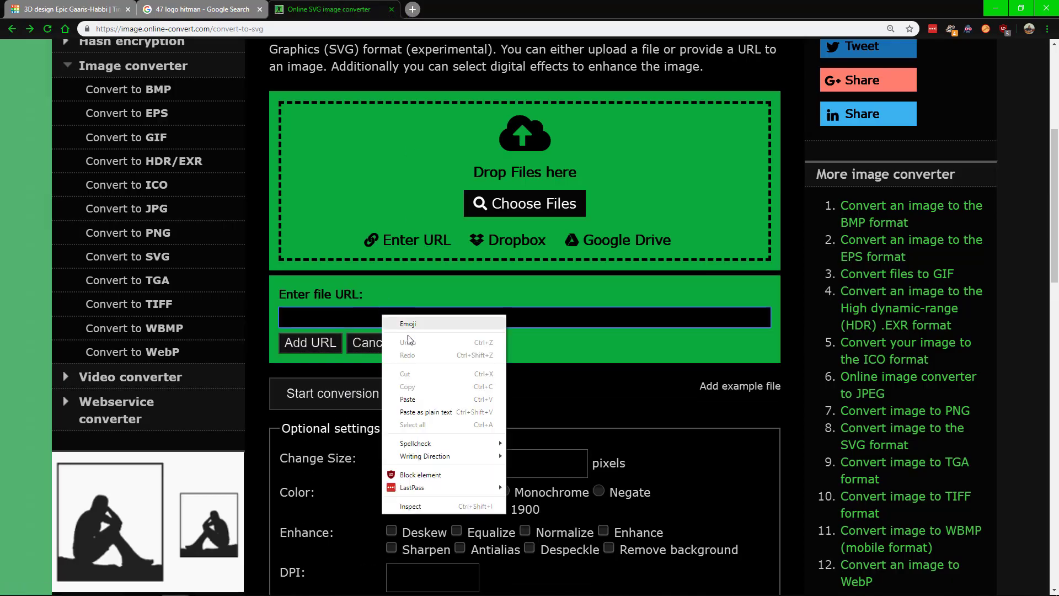
left_click(408, 400)
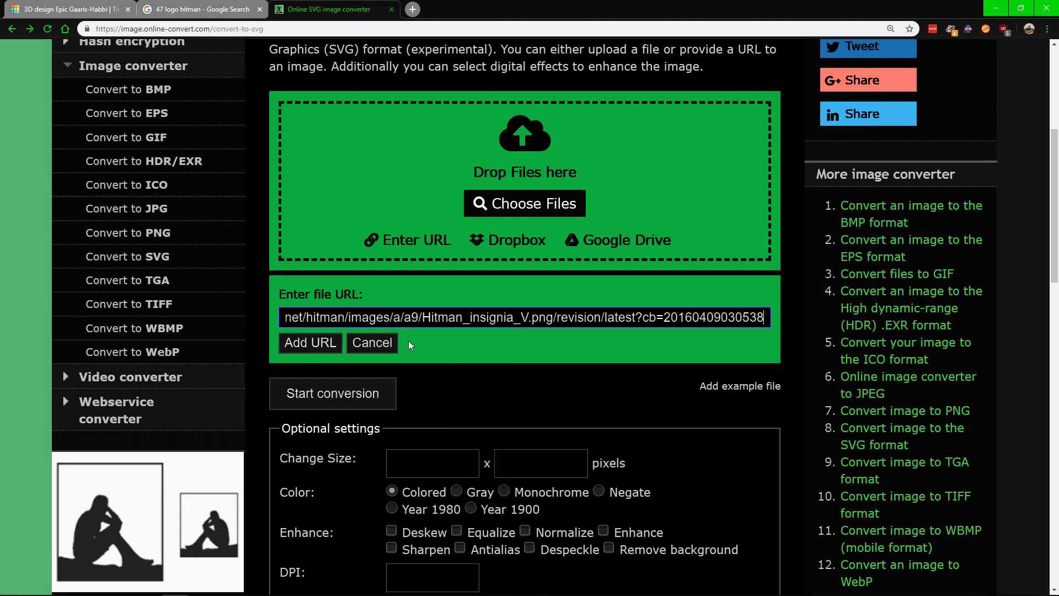
left_click(308, 344)
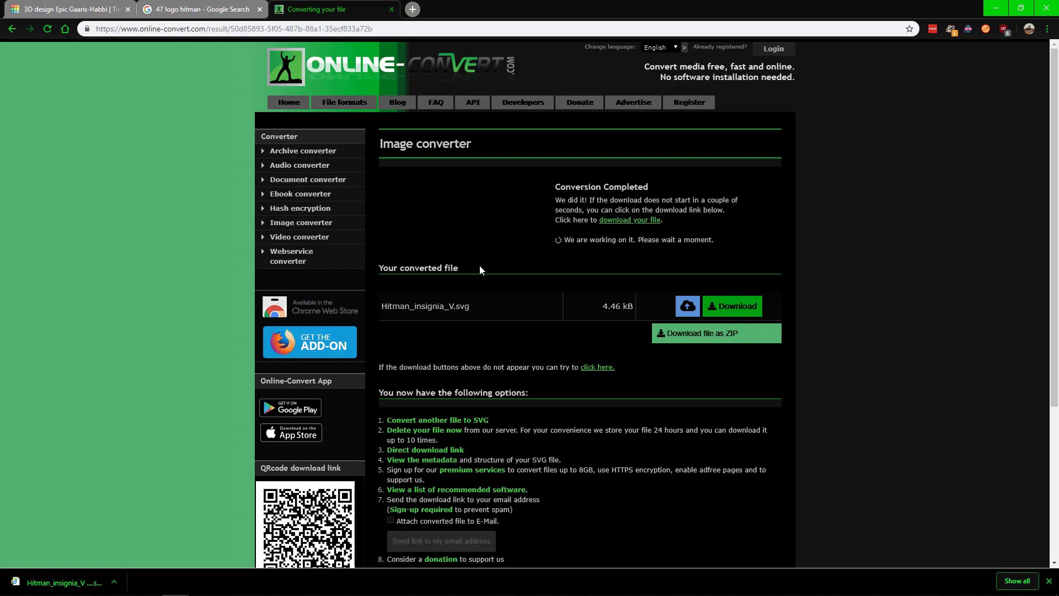
Import Hitman_insignia_V (3).svg into the Tinkercad design at scale 50, sized 225 by 320.
left_click(65, 6)
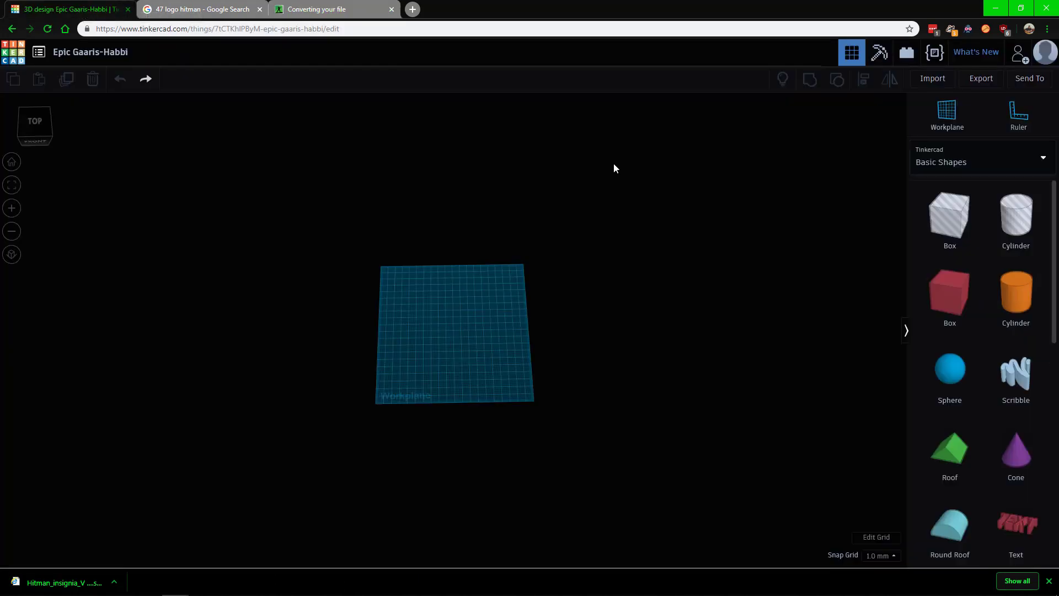
left_click(936, 80)
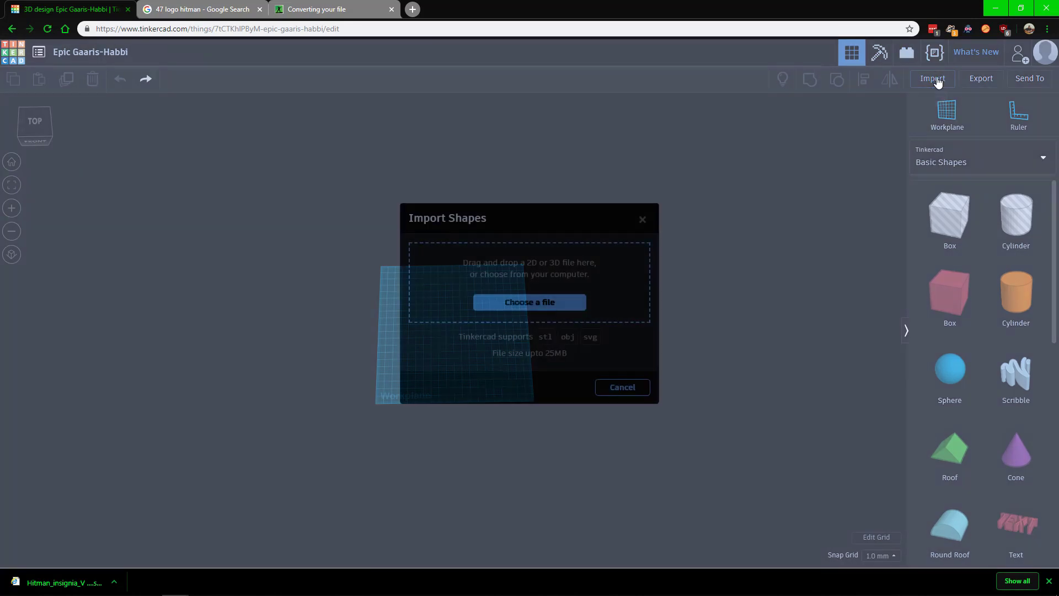
left_click_drag(60, 586, 524, 288)
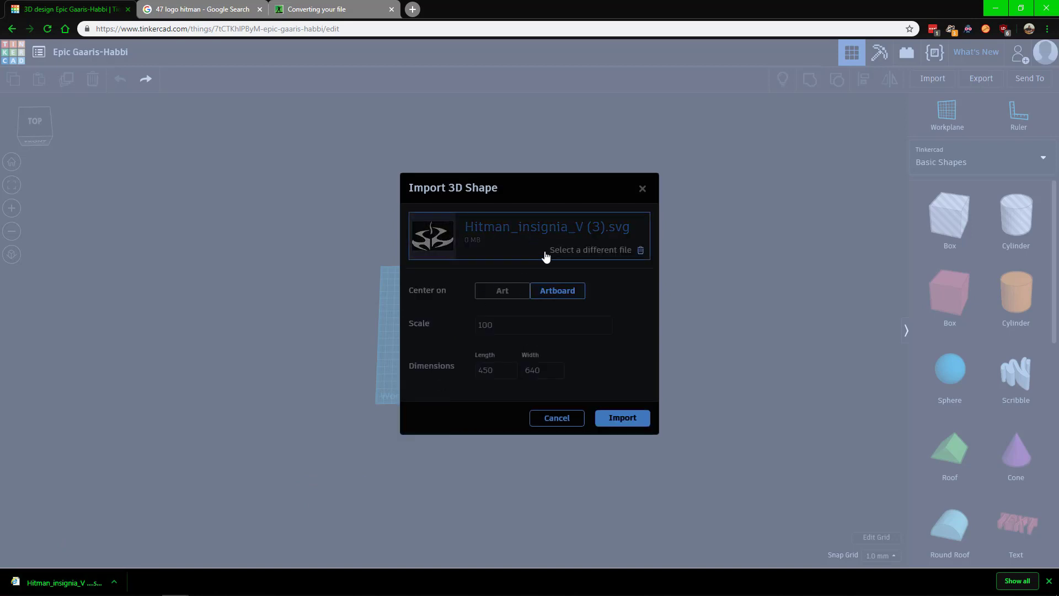
left_click(494, 370)
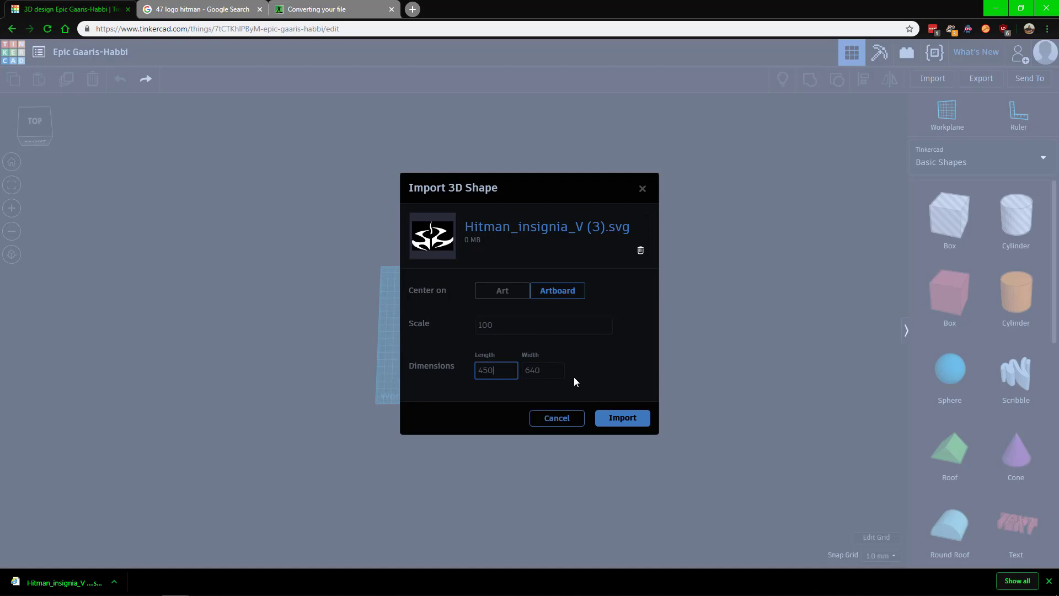
double_click(485, 325)
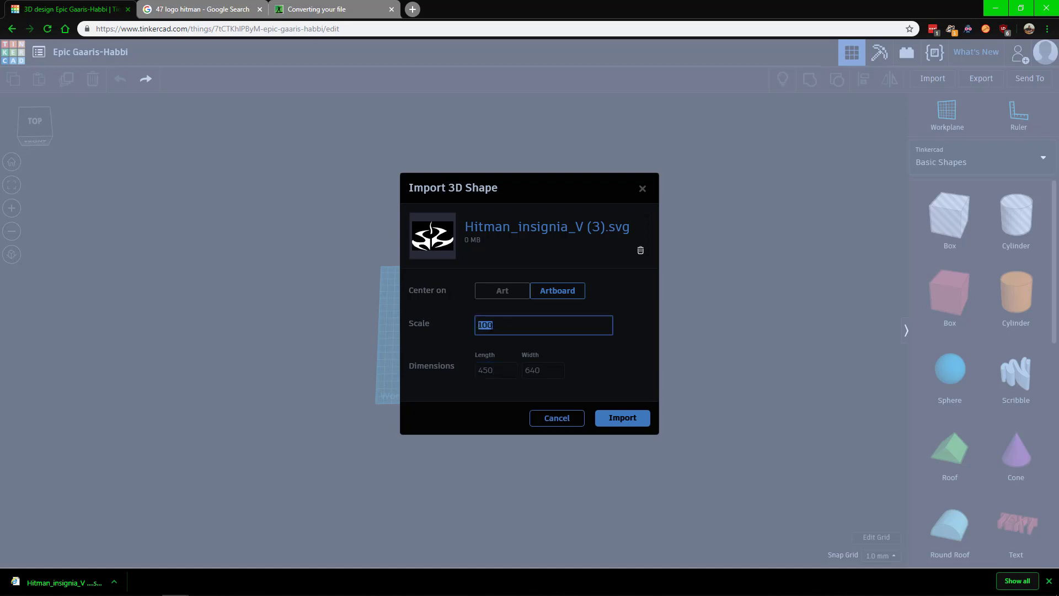
type("50")
left_click(499, 379)
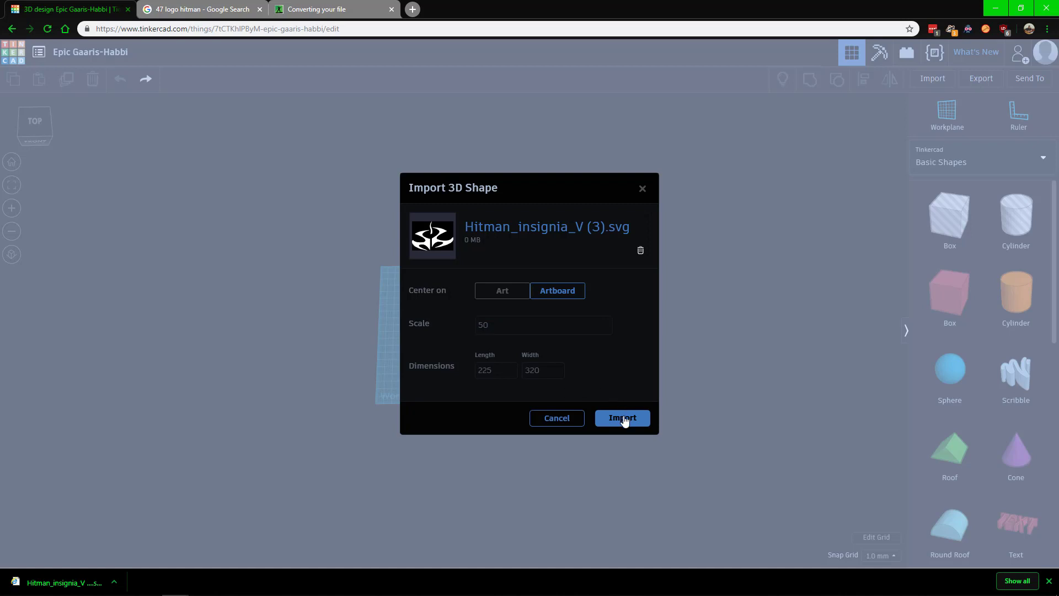
left_click(622, 419)
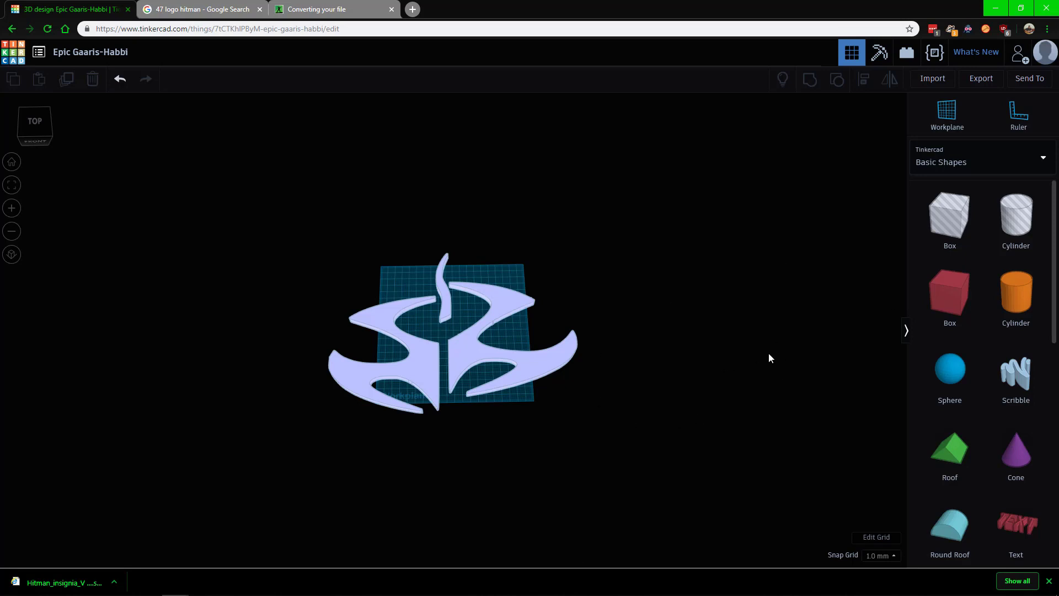
Export the Tinkercad design as an STL file, Epic Gaaris-Habbi (1).stl.
left_click(977, 87)
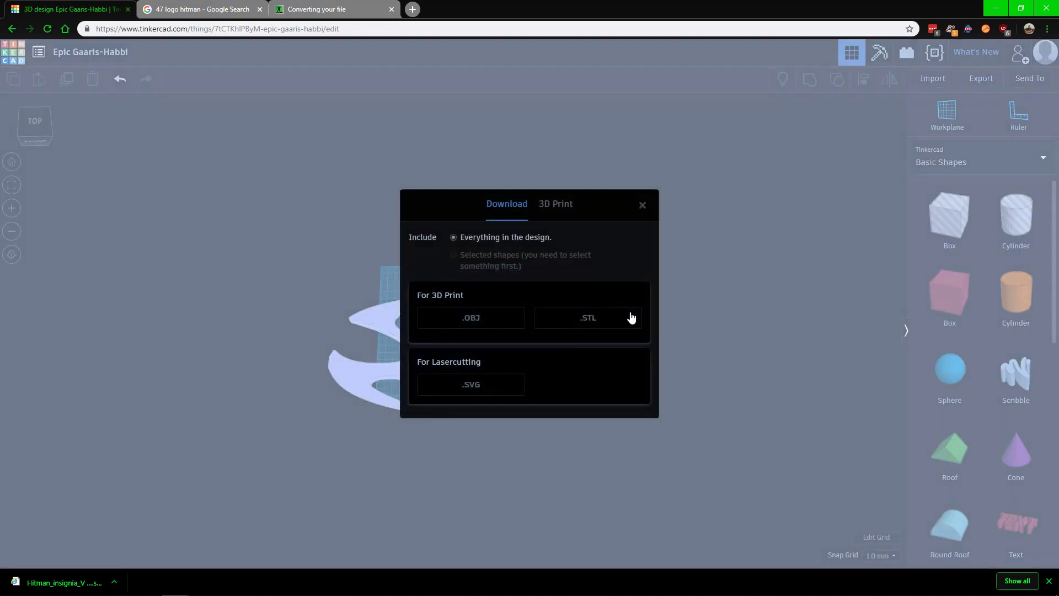
left_click(594, 320)
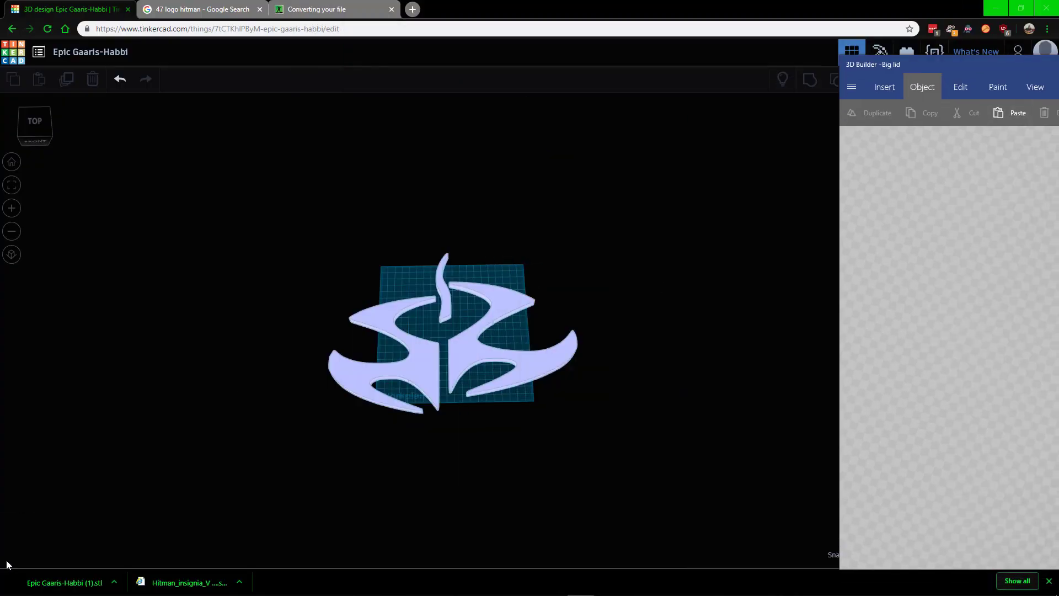
Bring the exported STL into the Big lid project in 3D Builder, importing in millimetres.
left_click_drag(55, 582, 794, 398)
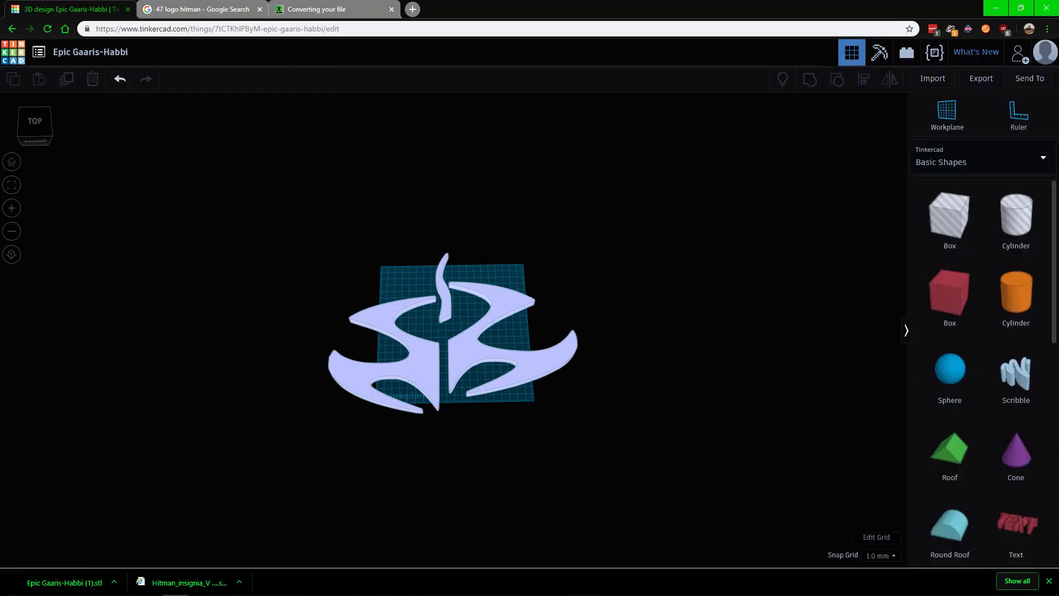
key("alt+Tab")
double_click(370, 30)
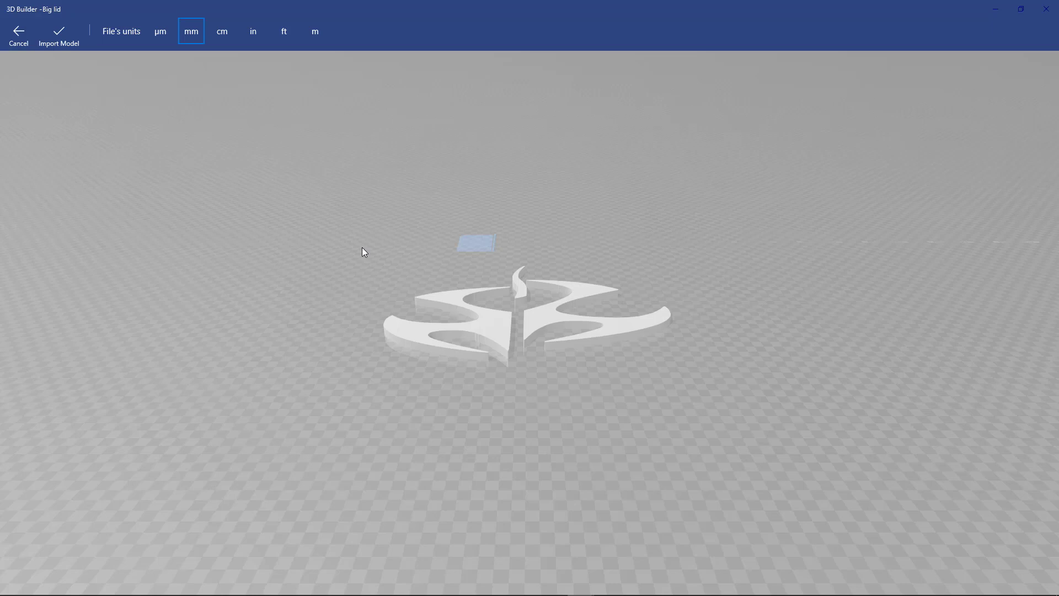
left_click(61, 37)
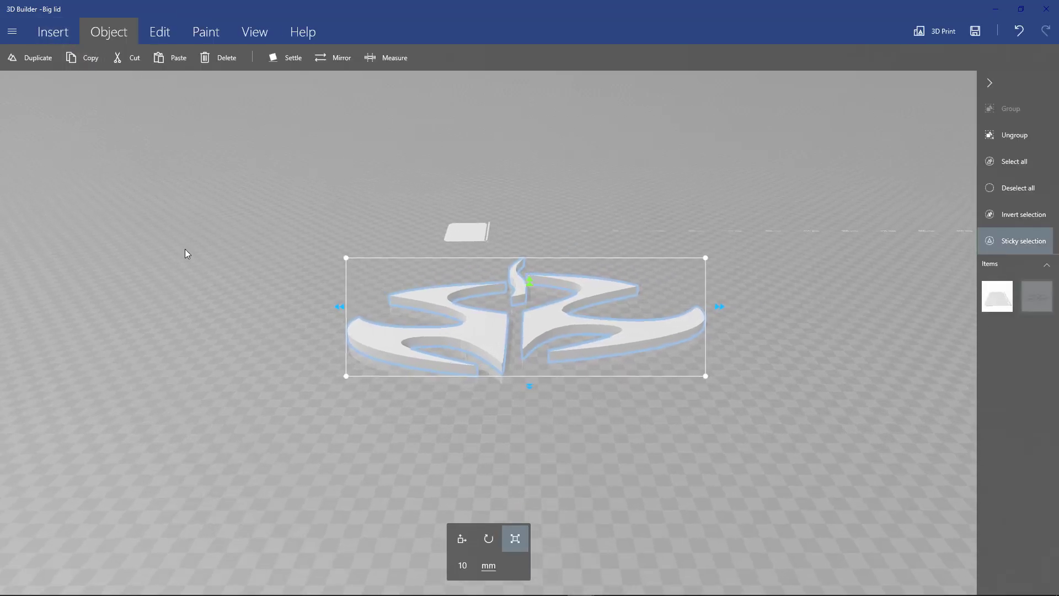
Scale the insignia down to roughly the size of the 50 mm lid.
left_click_drag(283, 260, 295, 370)
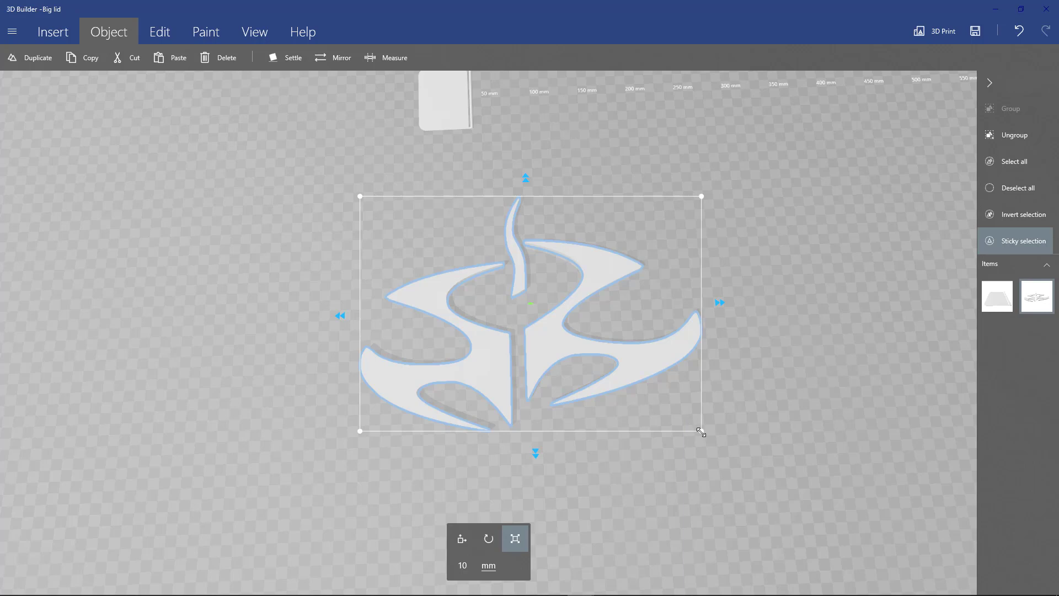
left_click_drag(701, 431, 450, 114)
scroll(423, 352, "up", 10)
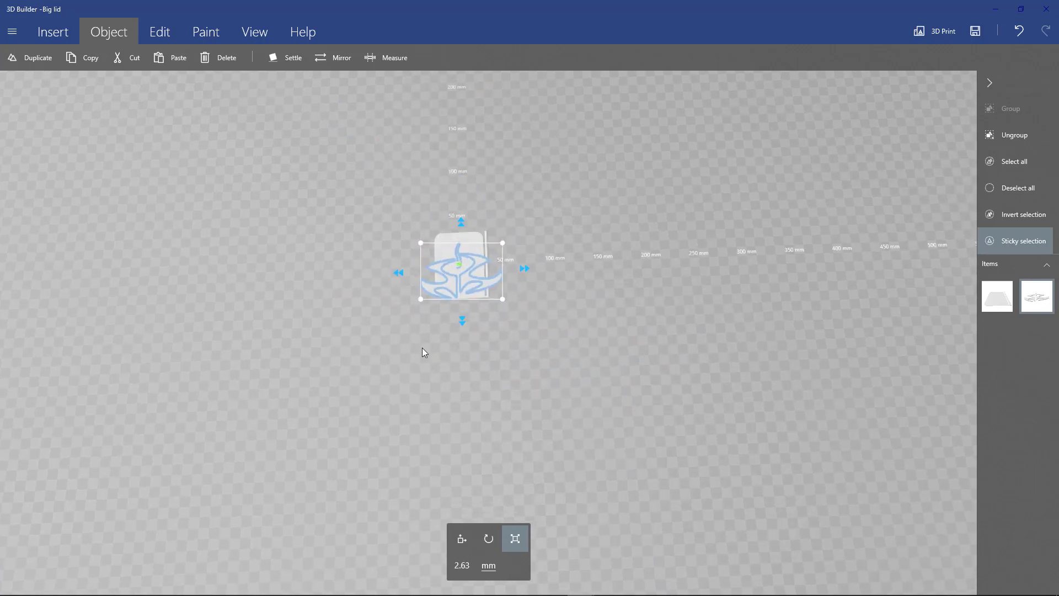
left_click_drag(687, 490, 770, 464)
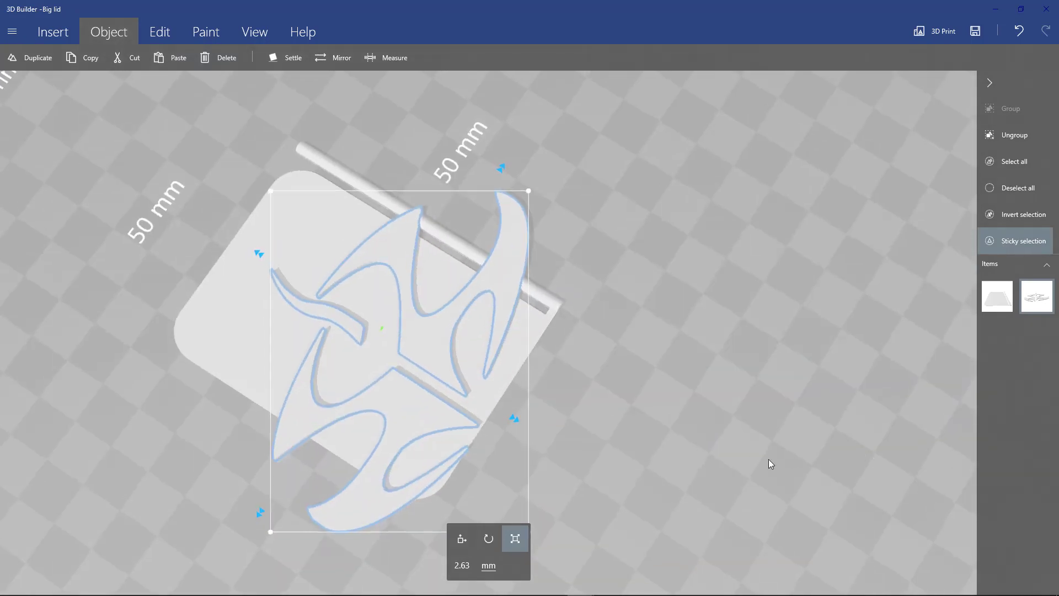
left_click(431, 346)
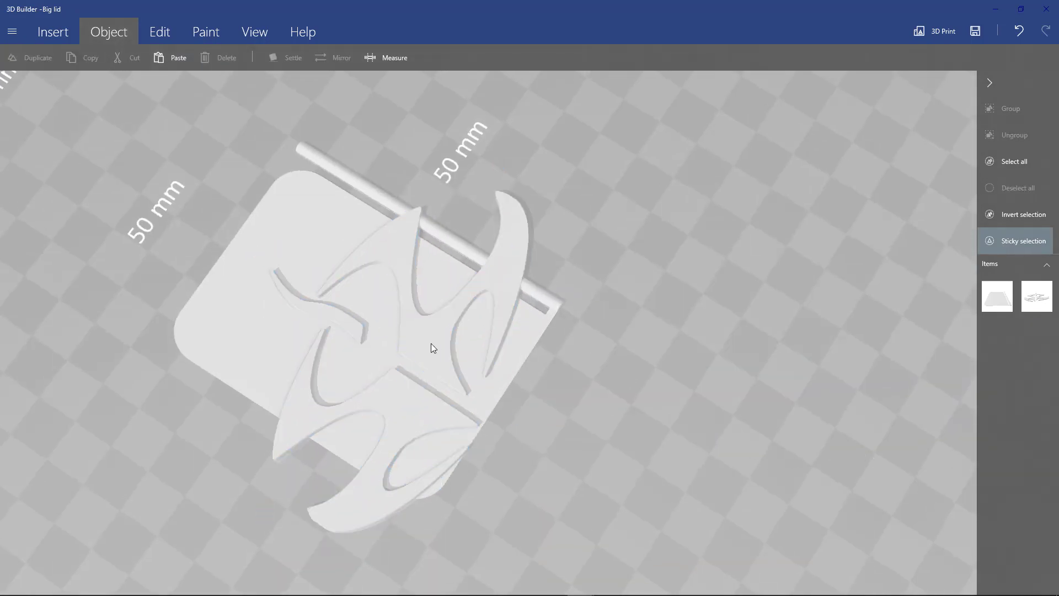
left_click(433, 347)
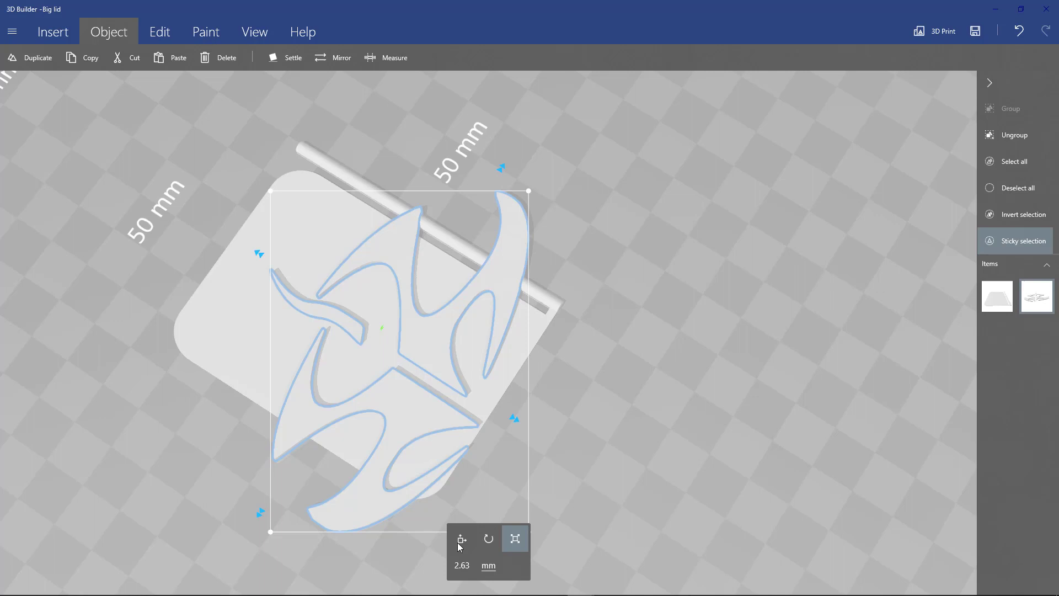
Rotate the insignia to align with the lid, shrink it inside, and centre it on the lid.
left_click(487, 539)
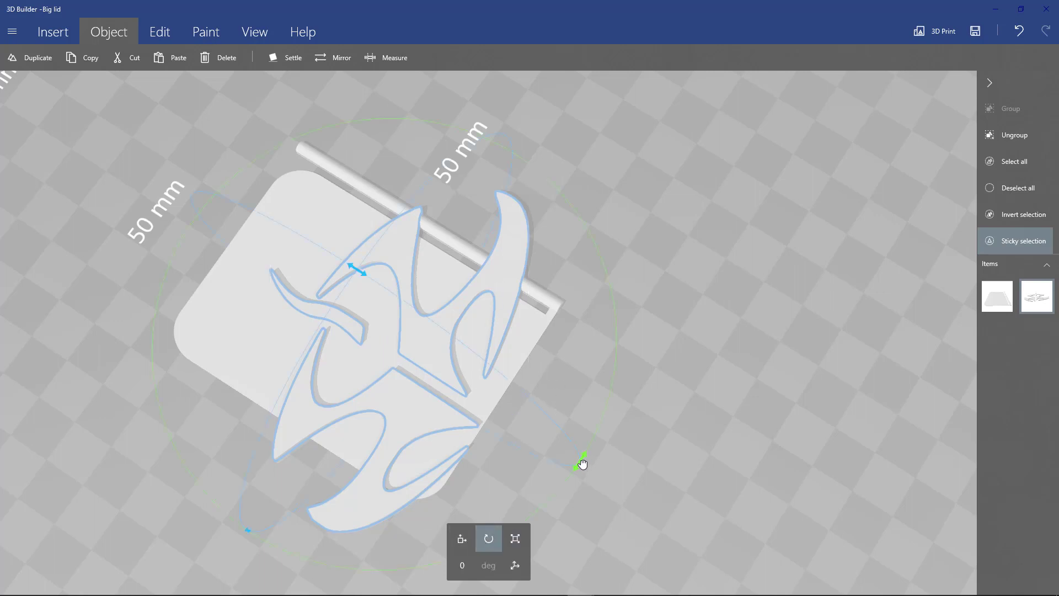
left_click_drag(581, 462, 310, 470)
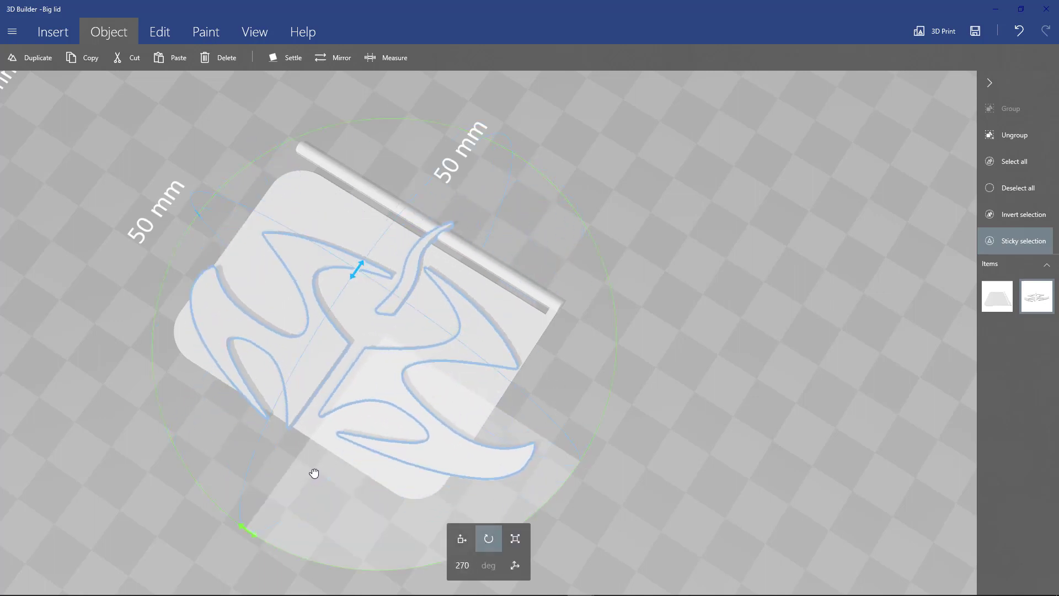
left_click(515, 538)
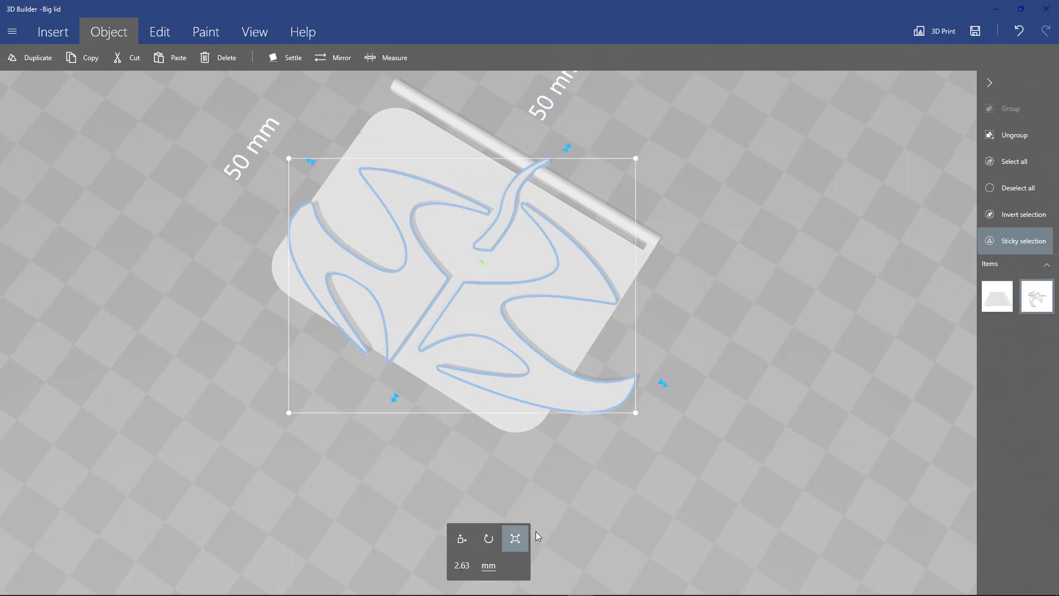
left_click_drag(628, 416, 585, 373)
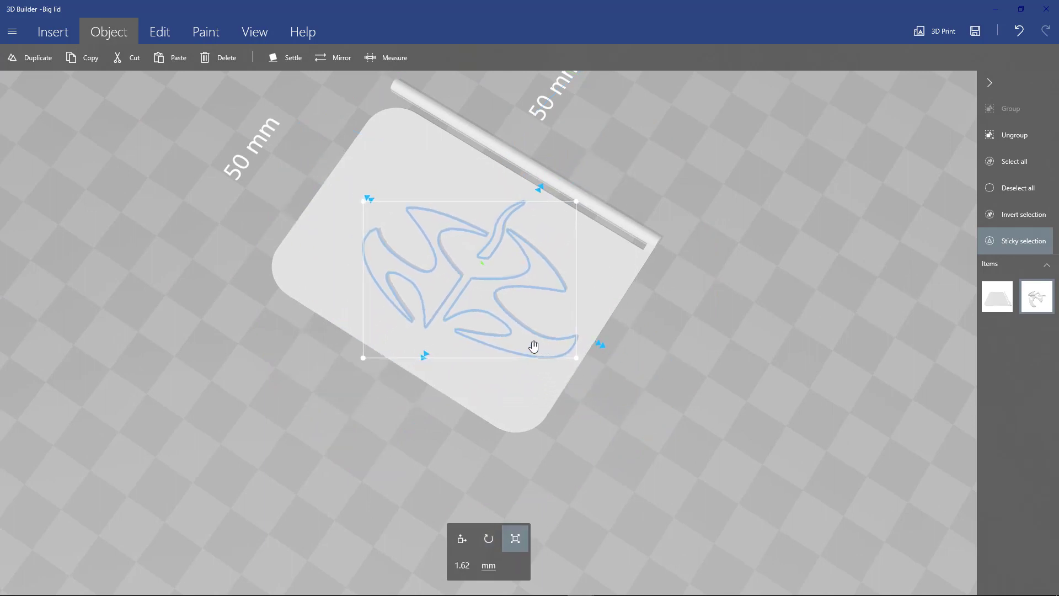
left_click_drag(532, 346, 505, 330)
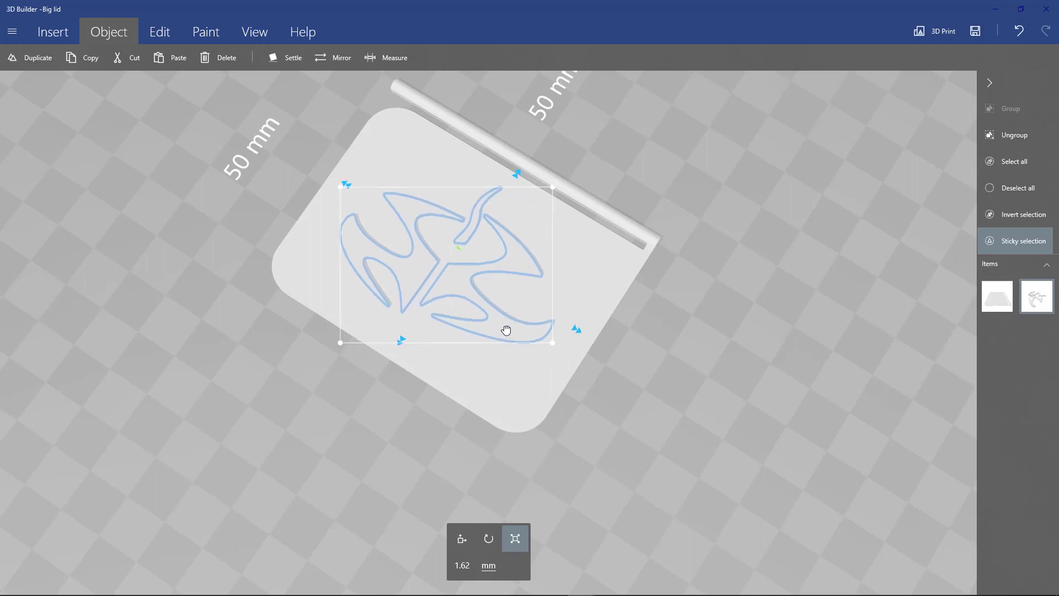
Raise the insignia's height from 1.62 mm to 4.57 mm so it stands above the lid.
left_click_drag(589, 458, 457, 305)
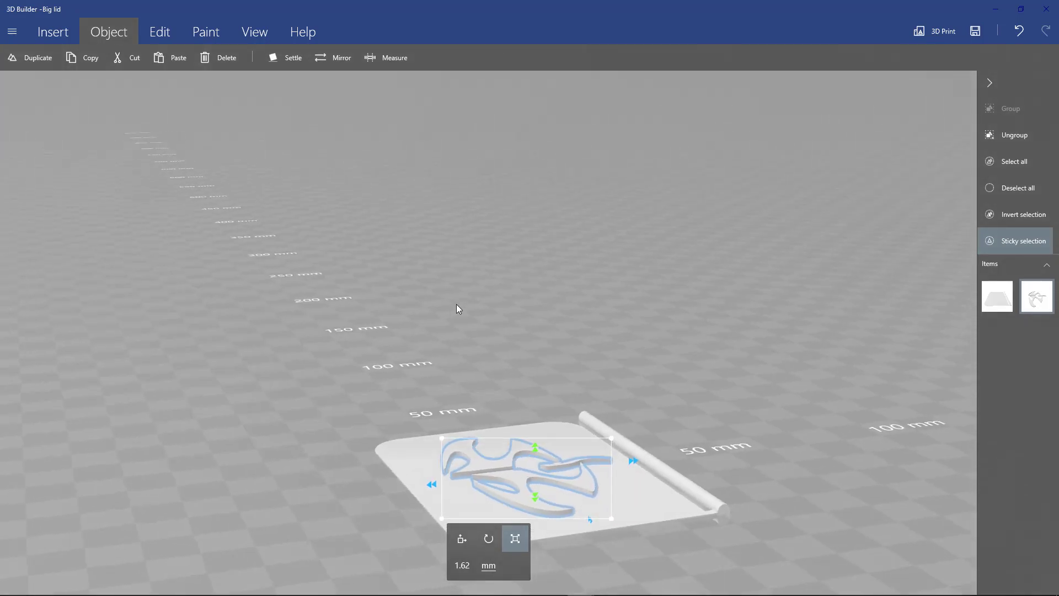
left_click_drag(600, 578, 539, 475)
left_click_drag(539, 476, 616, 463)
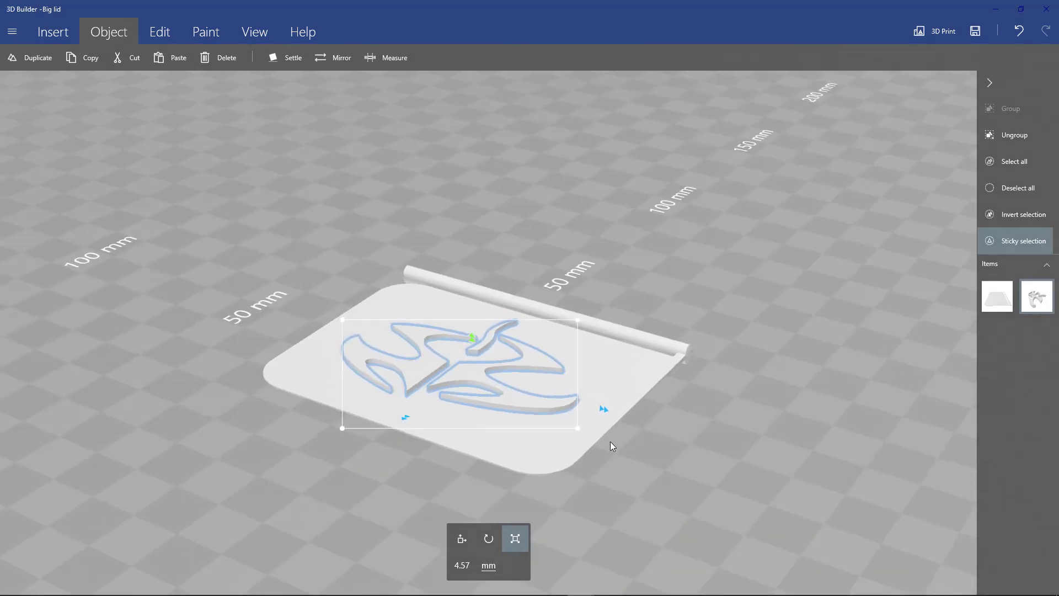
right_click_drag(610, 442, 622, 333)
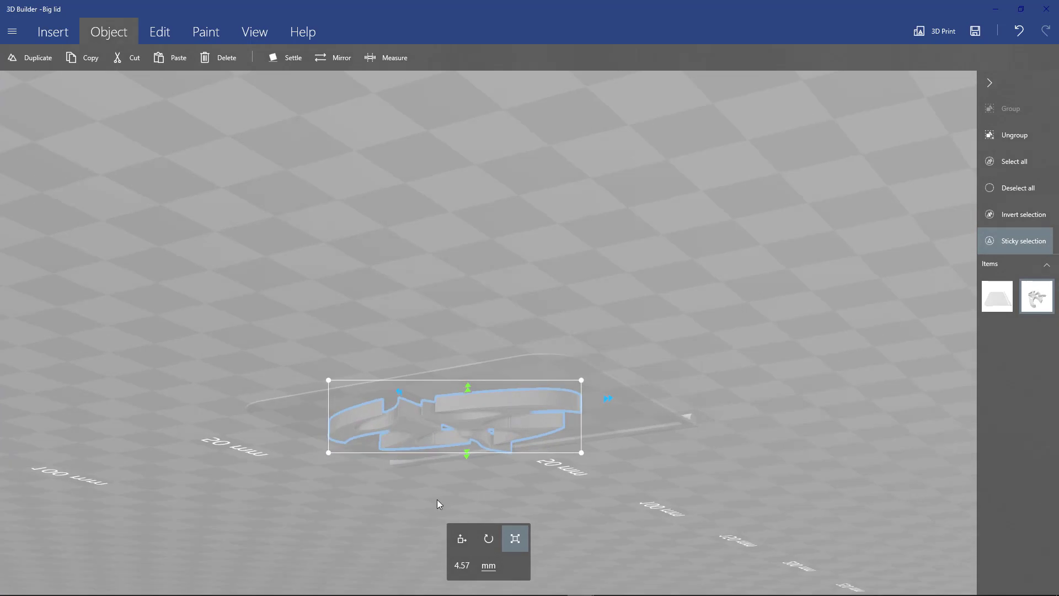
Subtract the insignia from the Big lid, leaving one 2.23 mm-tall lid with the logo cutout.
left_click(175, 34)
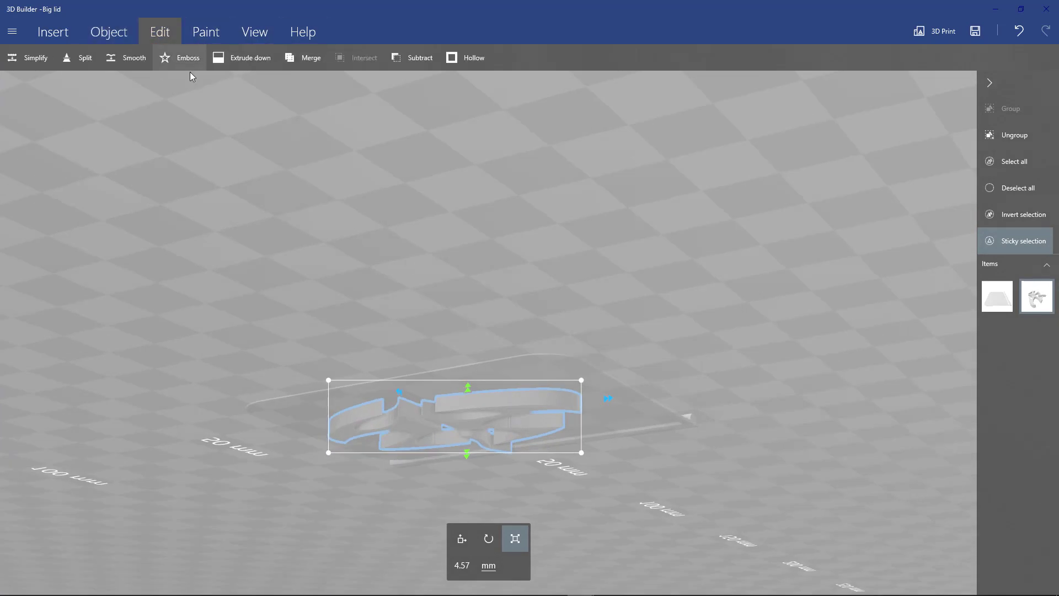
left_click(409, 55)
right_click_drag(422, 310, 163, 450)
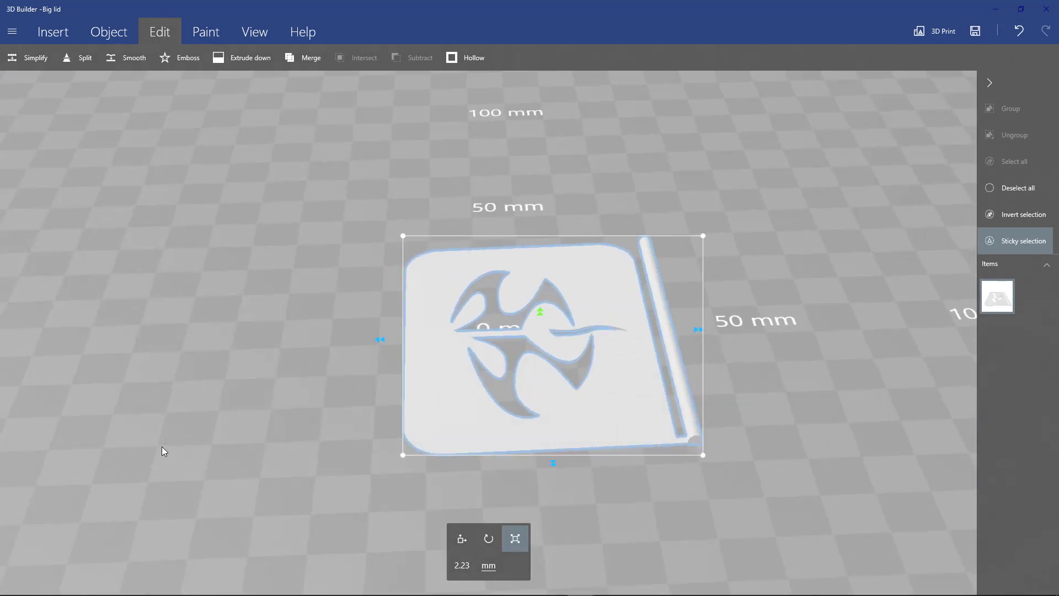